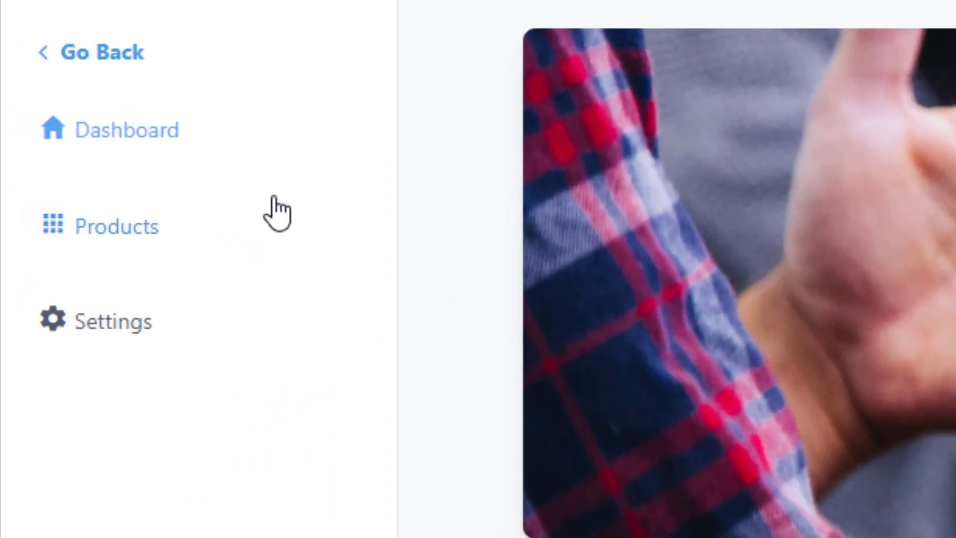
- Leave the membership area and open the smart lists of the account's contacts
{"action": "left_click", "coordinate": [110, 56]}
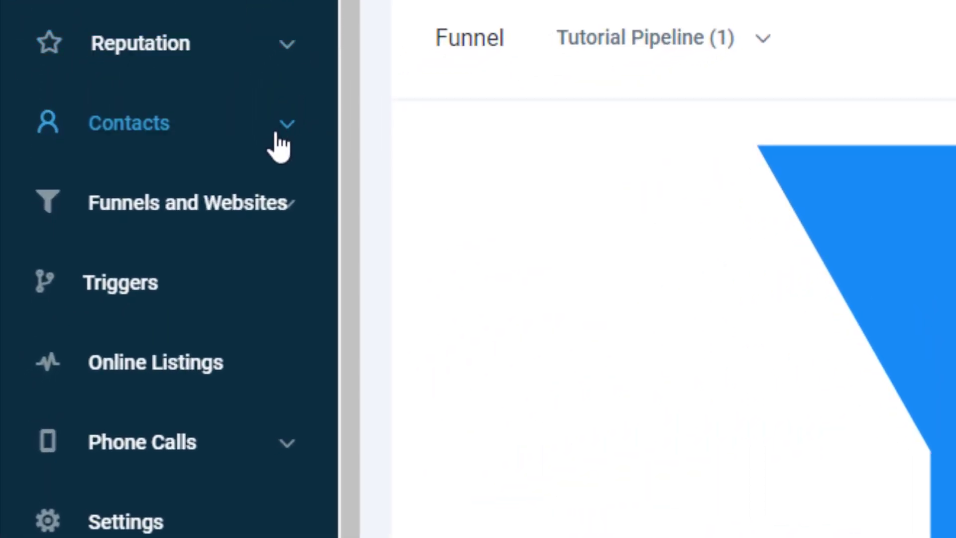
{"action": "left_click", "coordinate": [280, 145]}
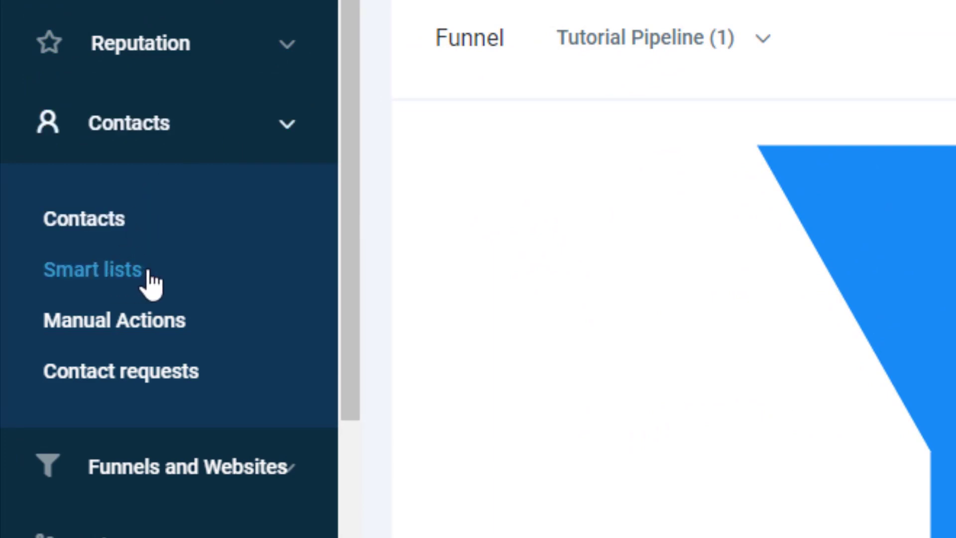
{"action": "left_click", "coordinate": [133, 282]}
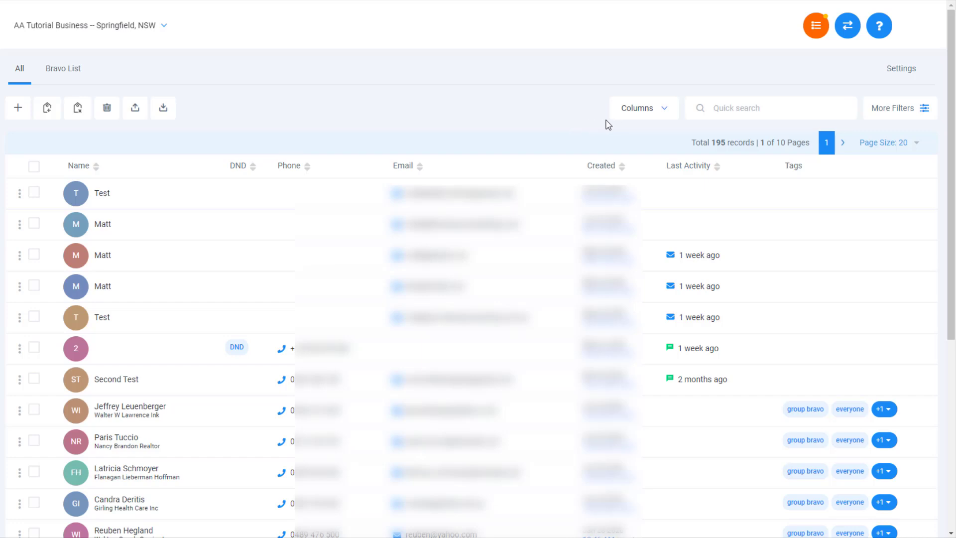
- Show the Offers and Products columns in the contacts table
{"action": "left_click", "coordinate": [654, 110]}
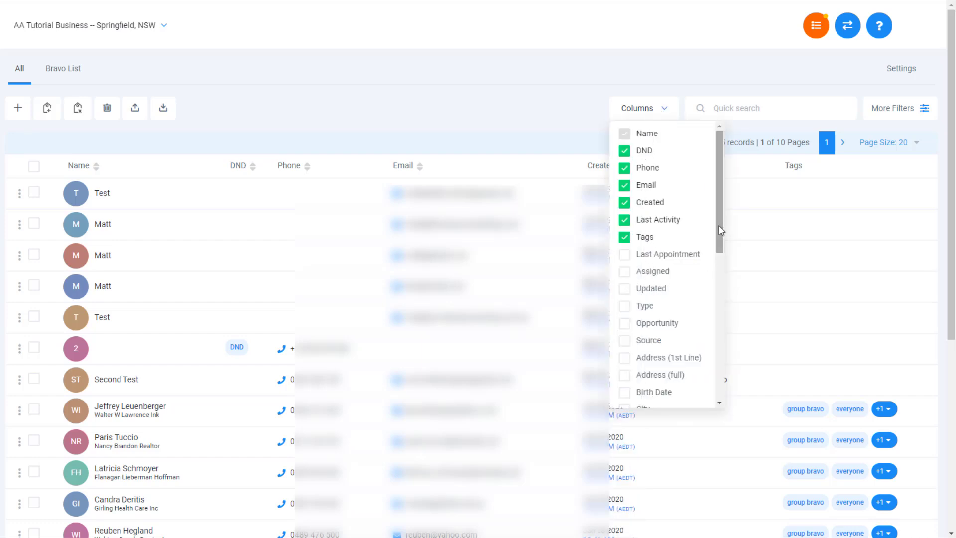
{"action": "left_click_drag", "start_coordinate": [720, 230], "coordinate": [719, 326]}
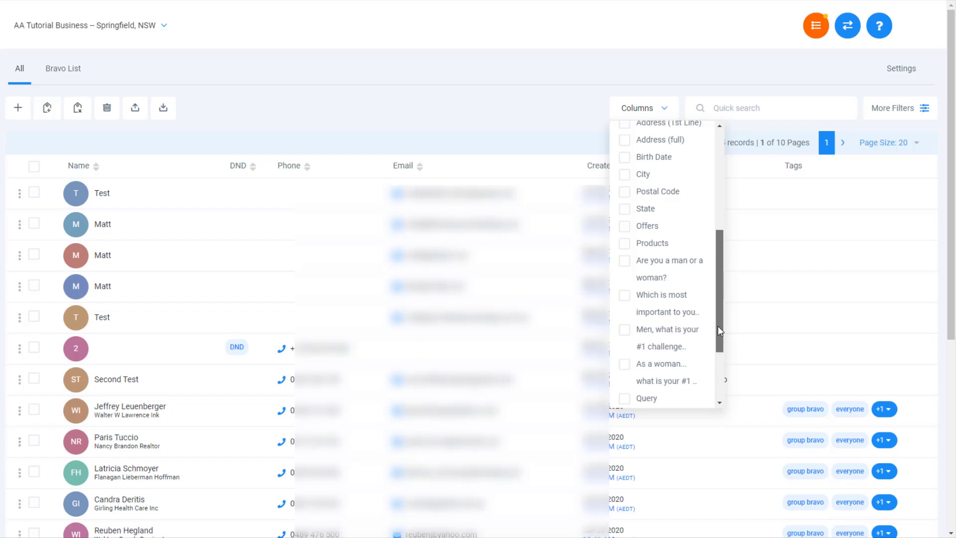
{"action": "left_click", "coordinate": [626, 226]}
{"action": "left_click", "coordinate": [625, 244]}
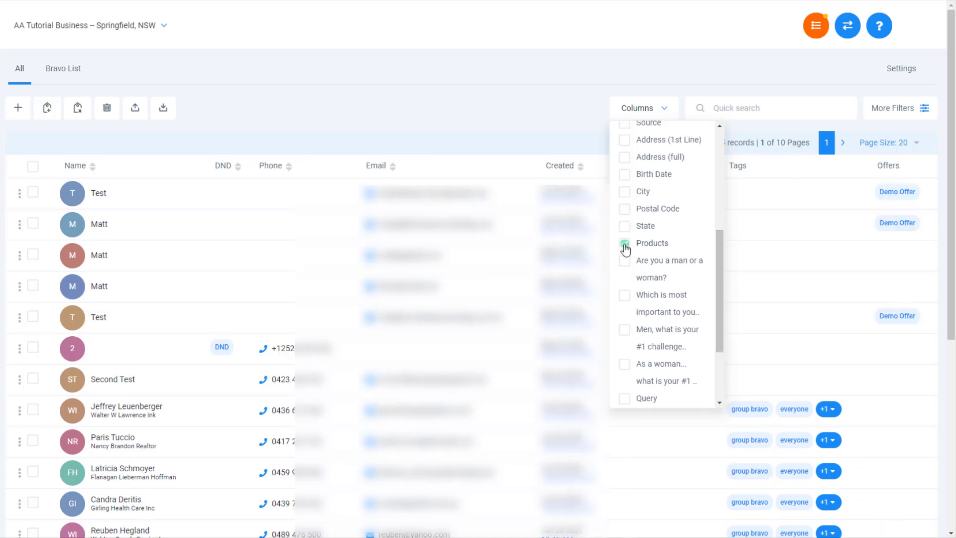
{"action": "left_click", "coordinate": [516, 104]}
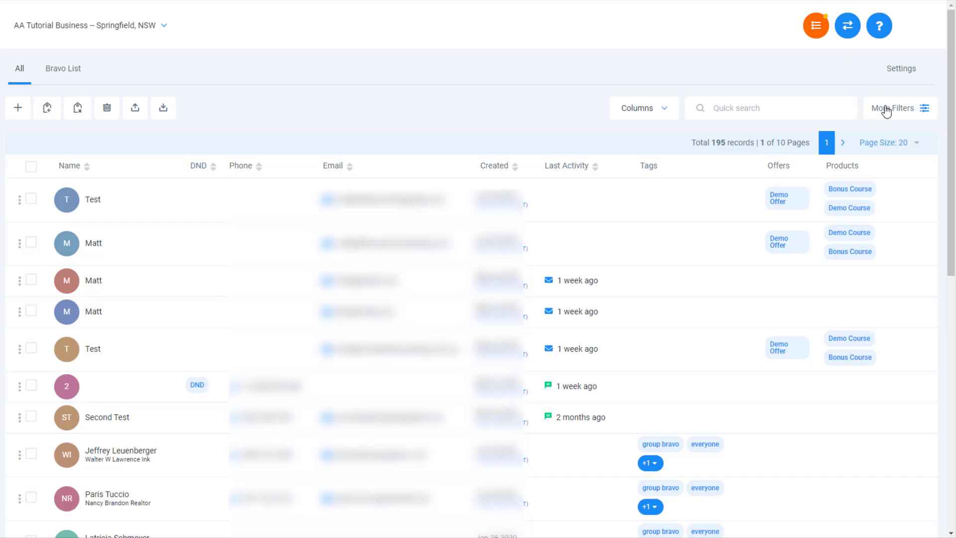
- Filter the contacts to those whose Offer is Demo Offer, and remove that filter again
{"action": "left_click", "coordinate": [910, 115]}
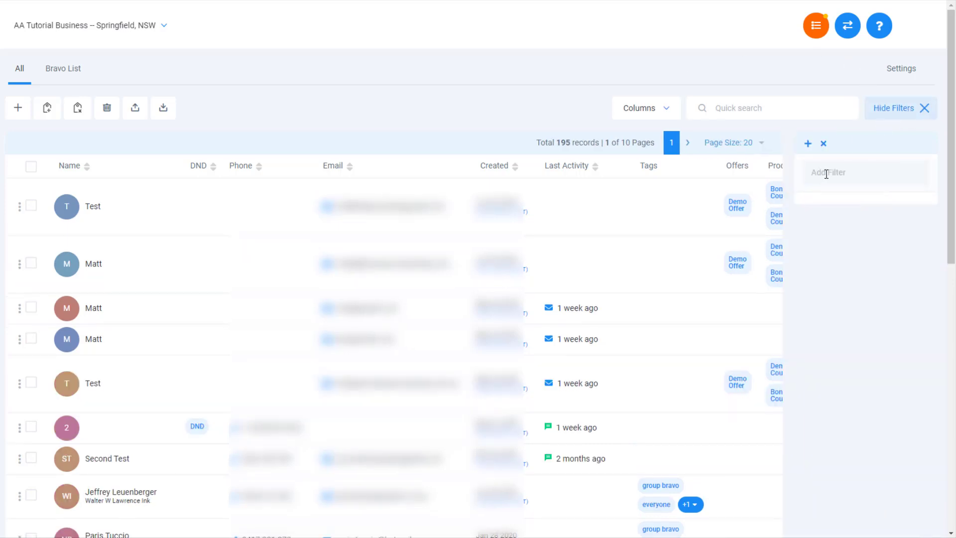
{"action": "left_click", "coordinate": [826, 174]}
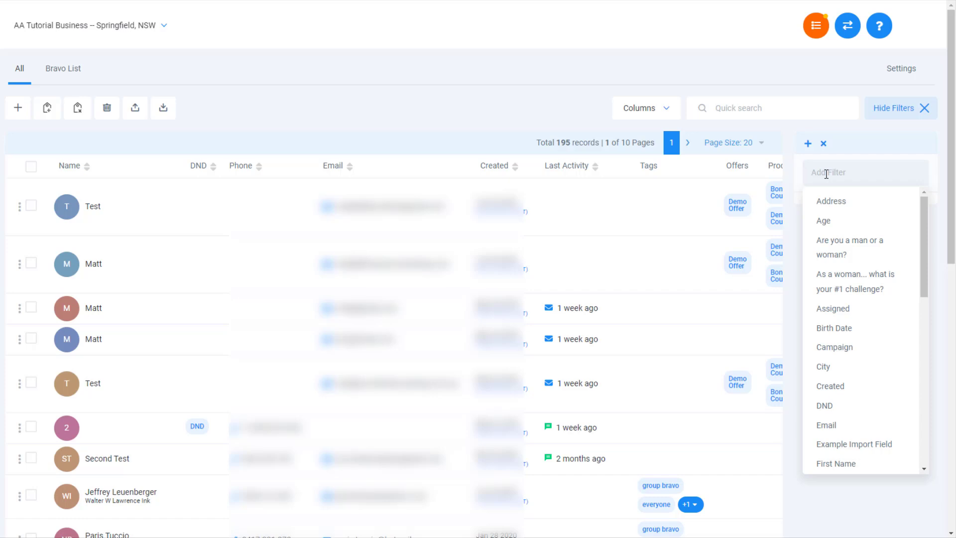
{"action": "type", "text": "offers"}
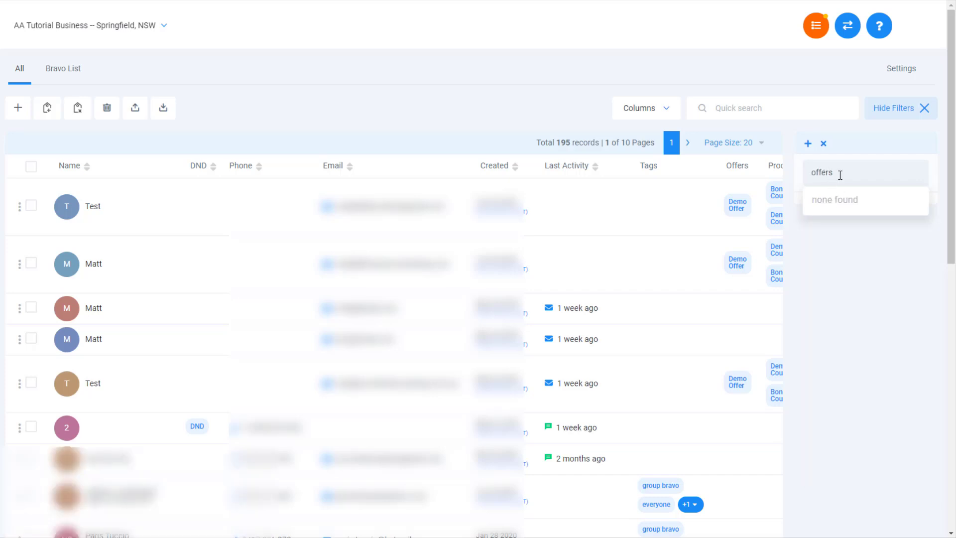
{"action": "key", "text": "BackSpace"}
{"action": "left_click", "coordinate": [835, 202]}
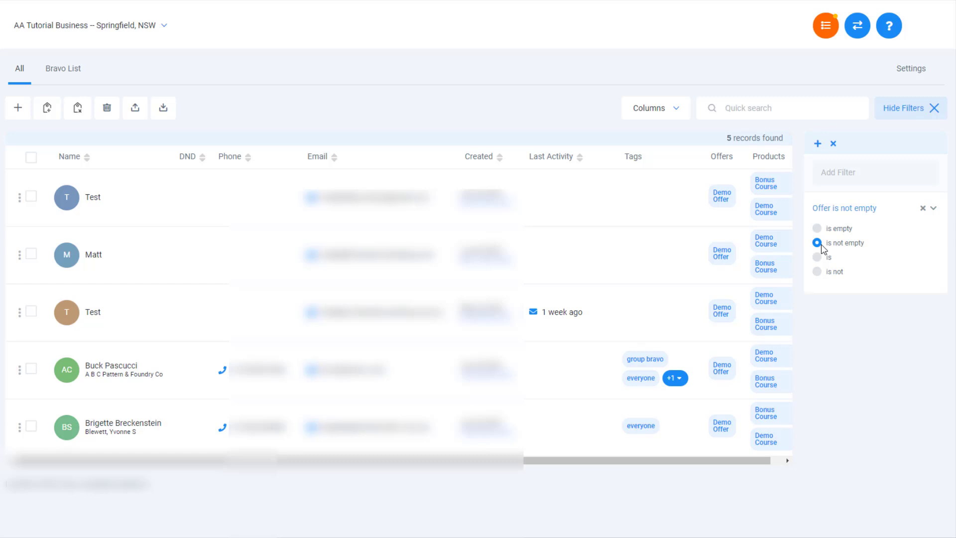
{"action": "left_click", "coordinate": [817, 257]}
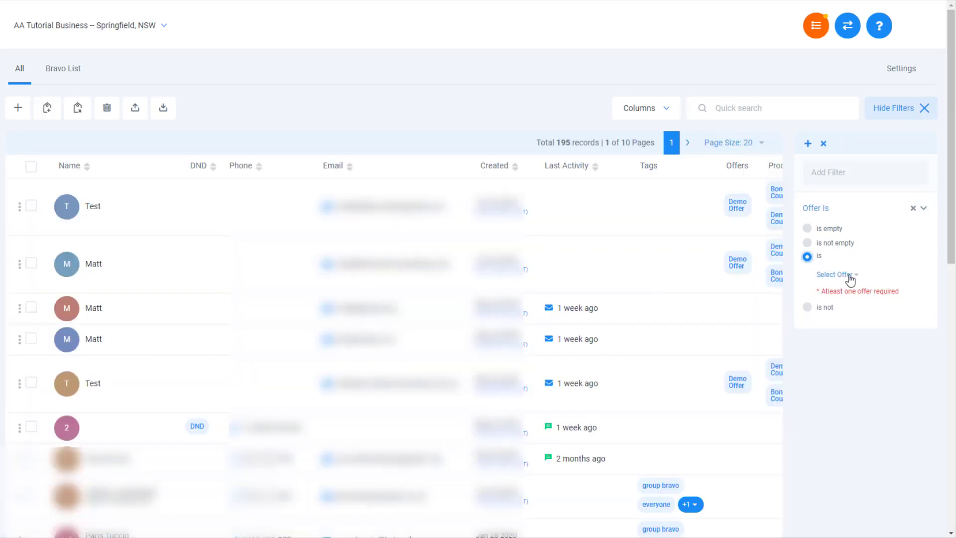
{"action": "left_click", "coordinate": [849, 276]}
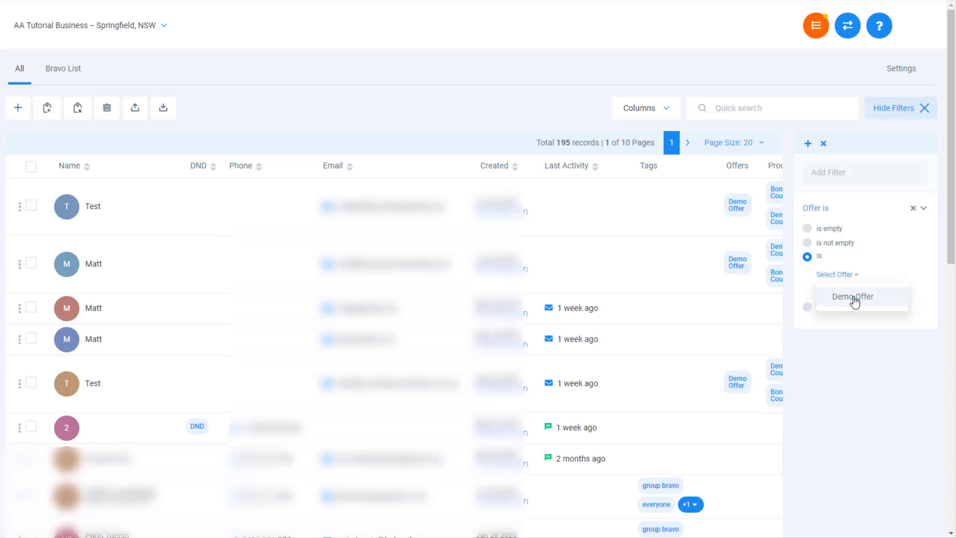
{"action": "left_click", "coordinate": [853, 298]}
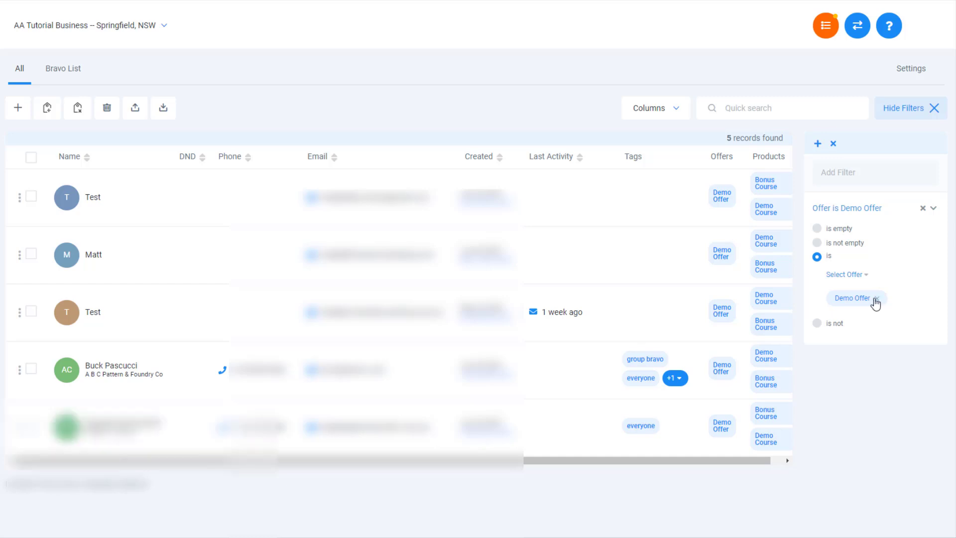
{"action": "left_click", "coordinate": [877, 298]}
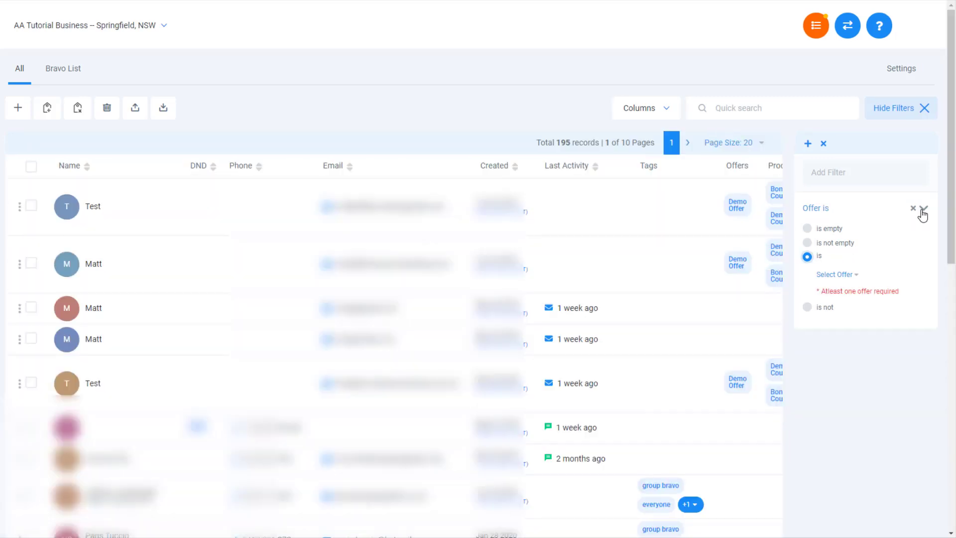
{"action": "left_click", "coordinate": [913, 209]}
- Add a Product filter to the contacts and set it to "is" Bonus Course
{"action": "left_click", "coordinate": [833, 171]}
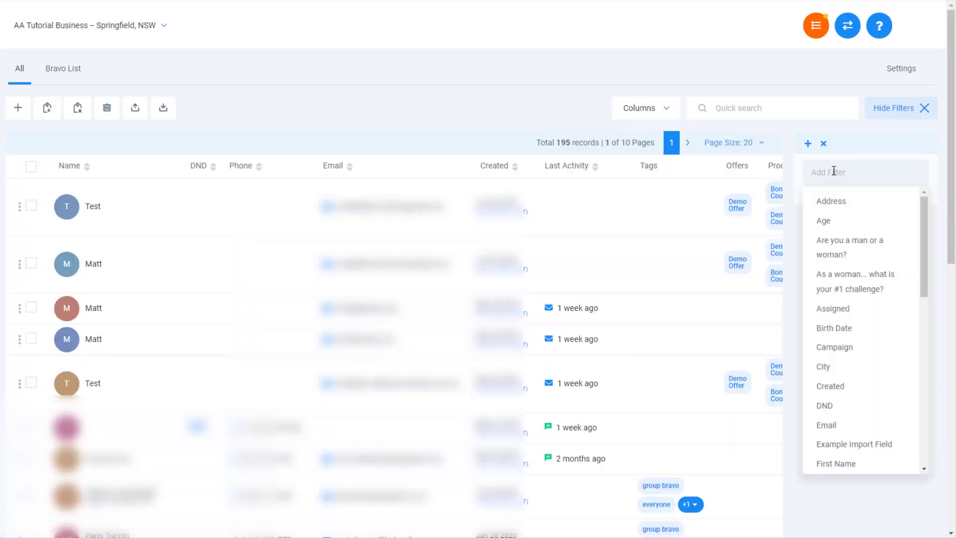
{"action": "type", "text": "product"}
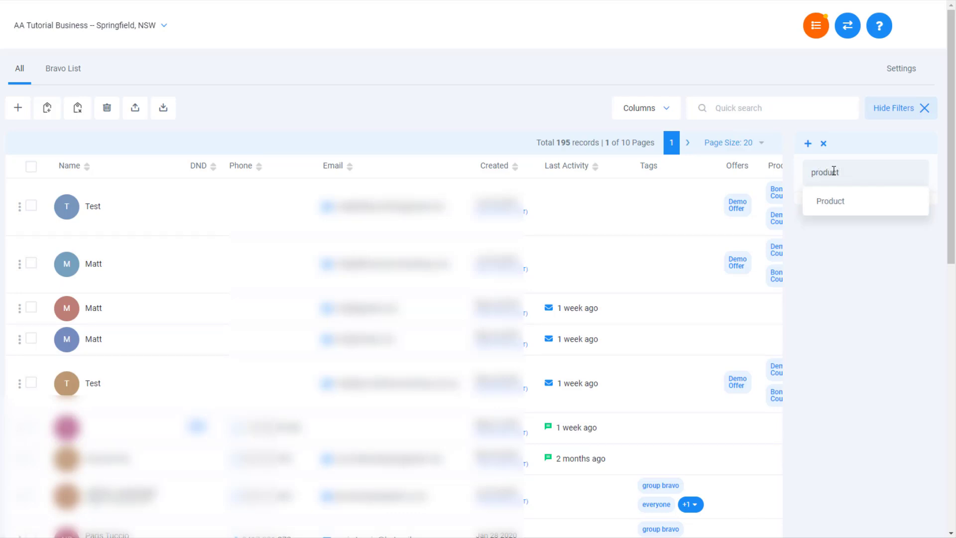
{"action": "left_click", "coordinate": [839, 201]}
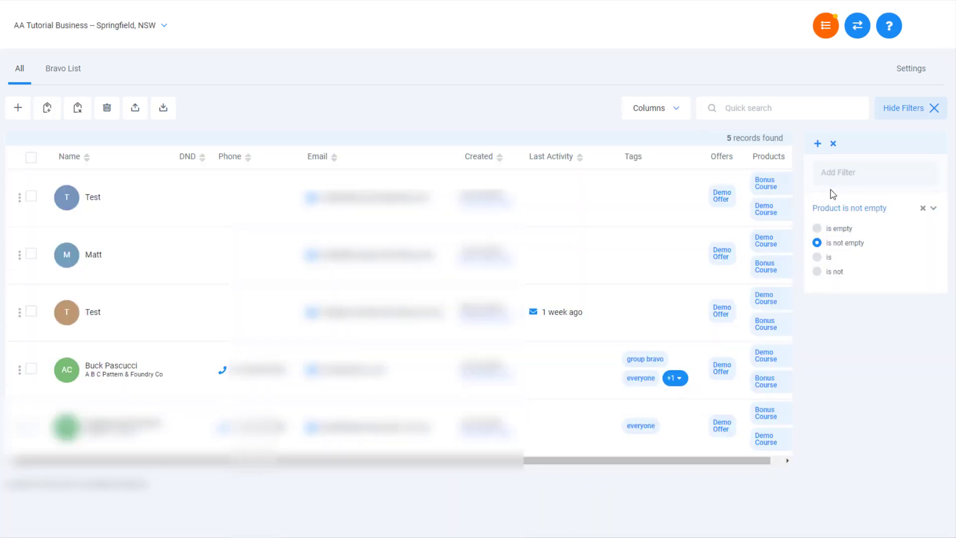
{"action": "left_click", "coordinate": [817, 257]}
{"action": "left_click", "coordinate": [849, 275]}
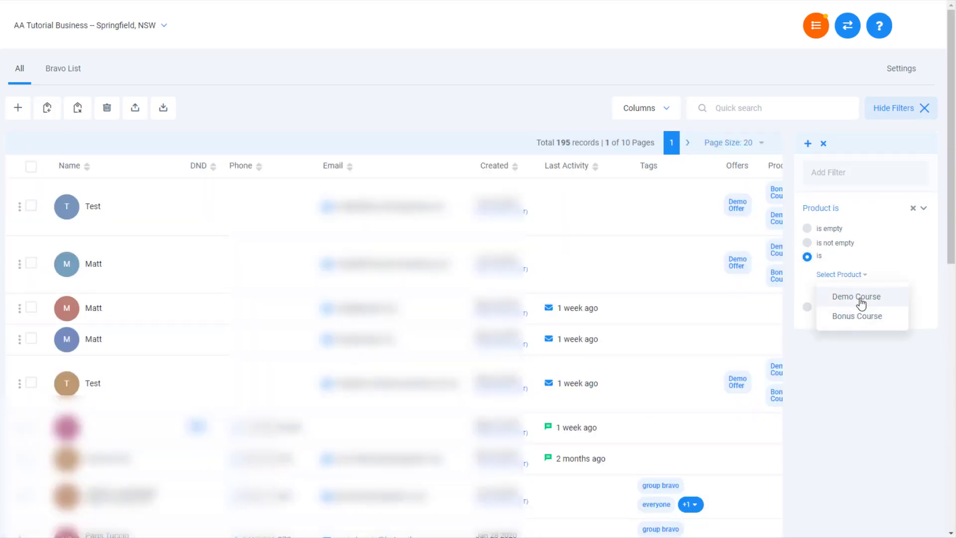
{"action": "left_click", "coordinate": [855, 317]}
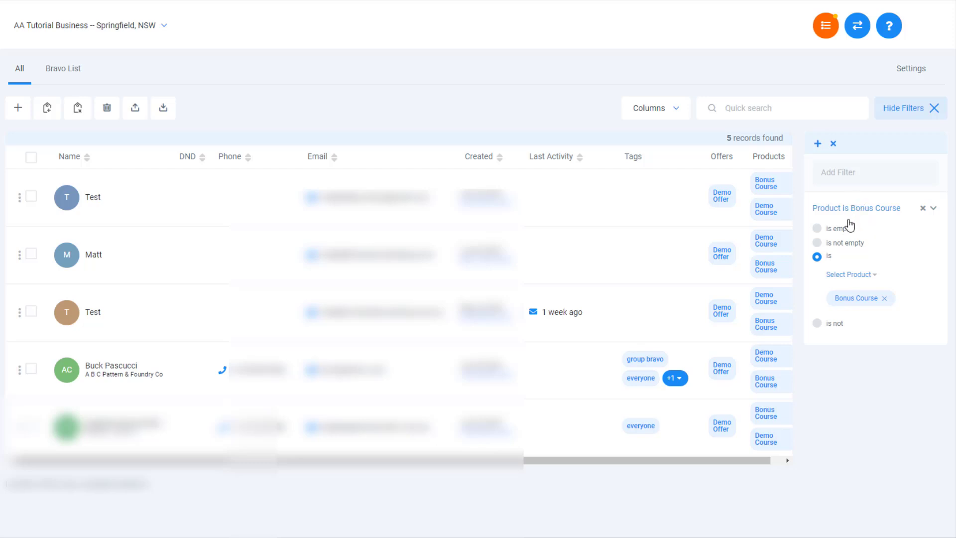
- Save the filtered contacts as a new smart list named "Bonus Course Students"
{"action": "left_click", "coordinate": [818, 145]}
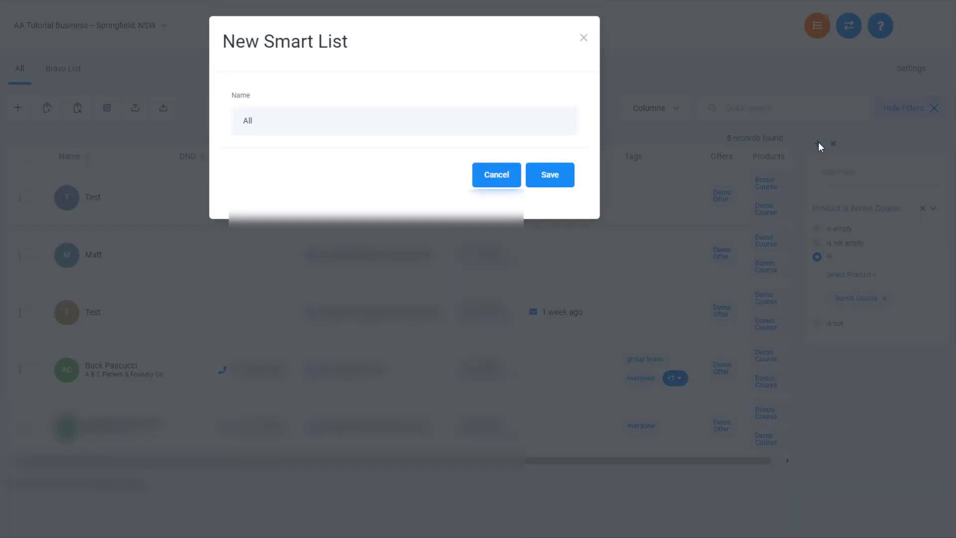
{"action": "triple_click", "coordinate": [386, 119]}
{"action": "type", "text": "Bonus Course Stdu"}
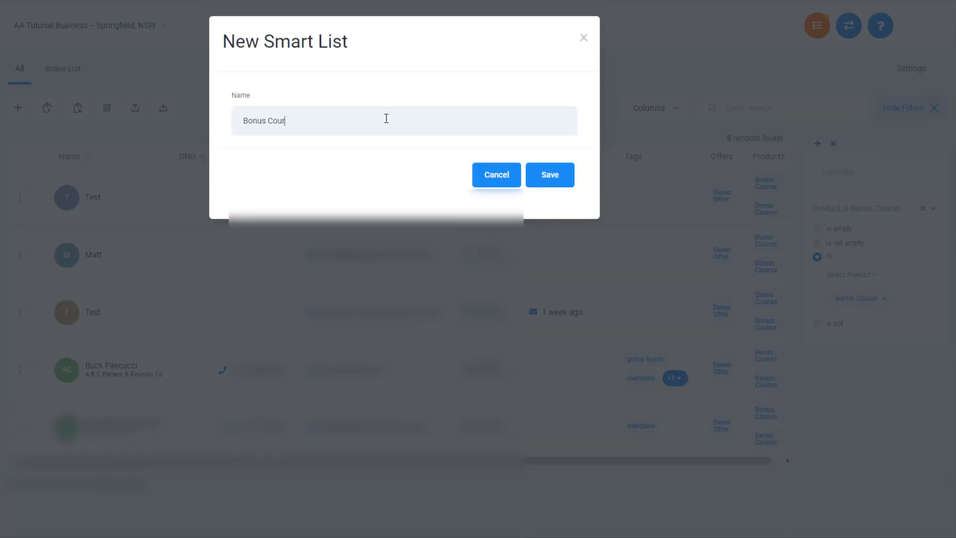
{"action": "key", "text": "BackSpace"}
{"action": "key", "text": "BackSpace"}
{"action": "type", "text": "udents"}
{"action": "left_click", "coordinate": [559, 181]}
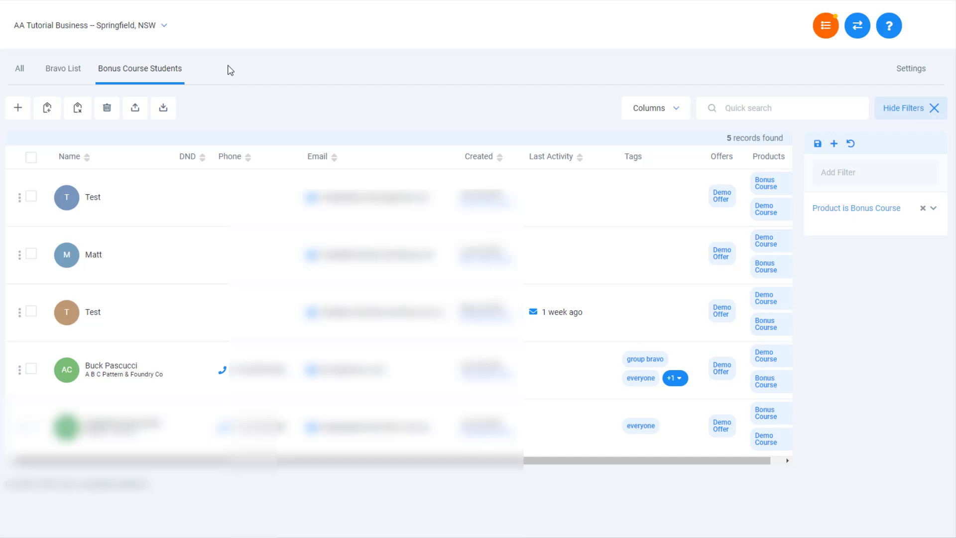
- Select all contacts in the Bonus Course Students list and view the bulk Add Tags form without adding any tag
{"action": "left_click", "coordinate": [32, 157]}
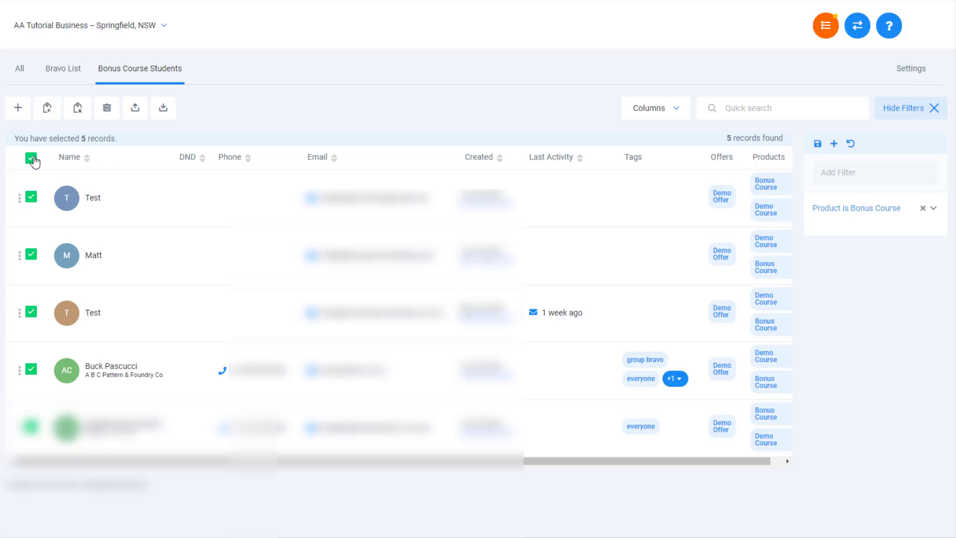
{"action": "left_click", "coordinate": [47, 108]}
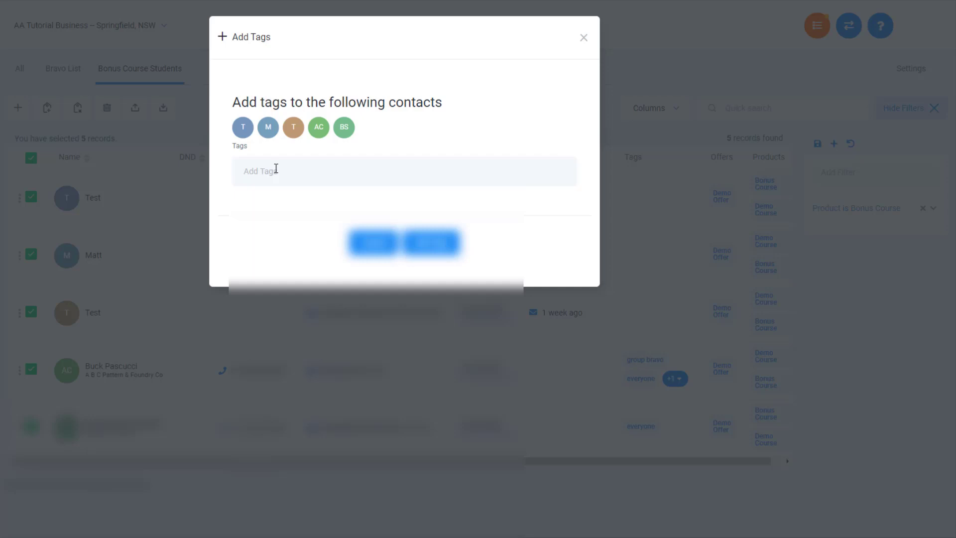
{"action": "left_click", "coordinate": [583, 39]}
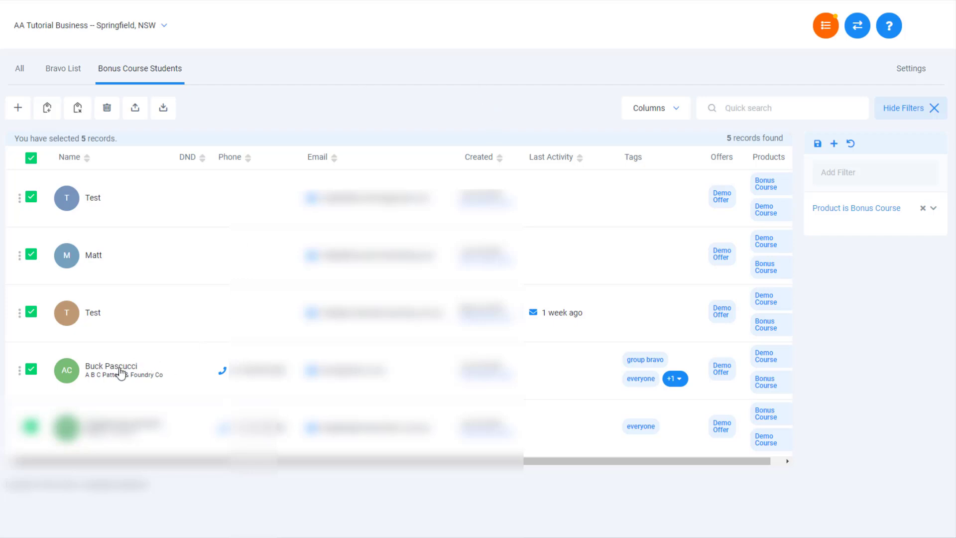
- Open the A B C Pattern & Foundry Co contact and review its details down to the assigned offers
{"action": "left_click", "coordinate": [128, 369]}
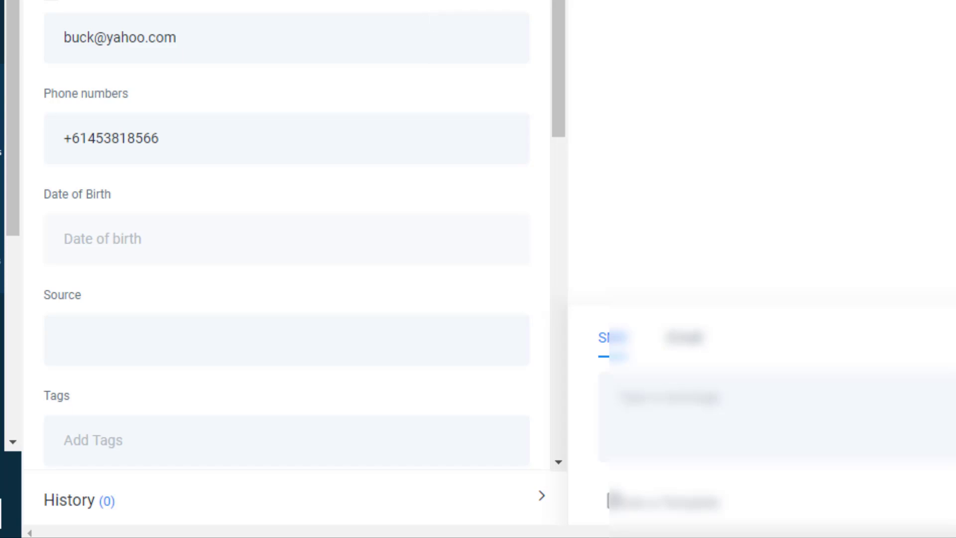
{"action": "scroll", "coordinate": [378, 47], "scroll_direction": "down", "scroll_amount": 6}
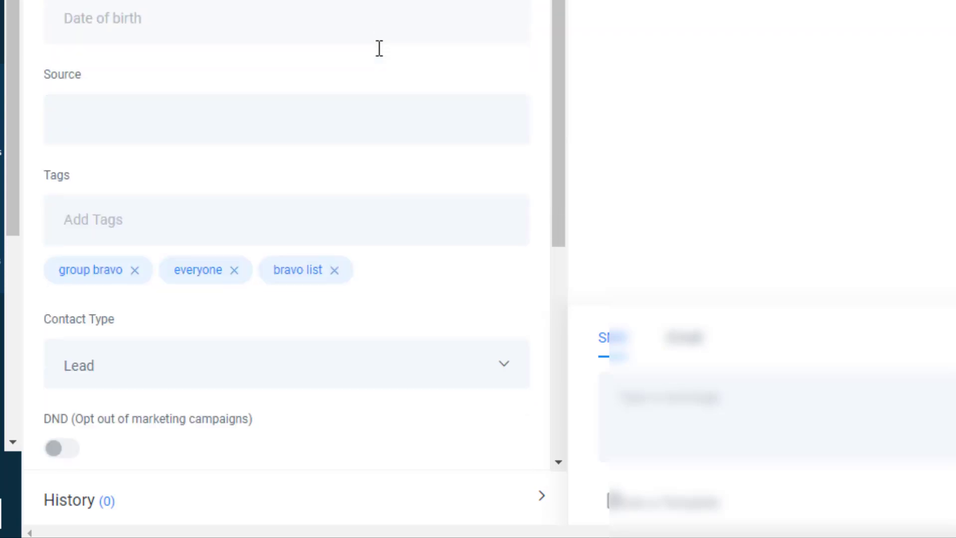
{"action": "scroll", "coordinate": [378, 48], "scroll_direction": "down", "scroll_amount": 2}
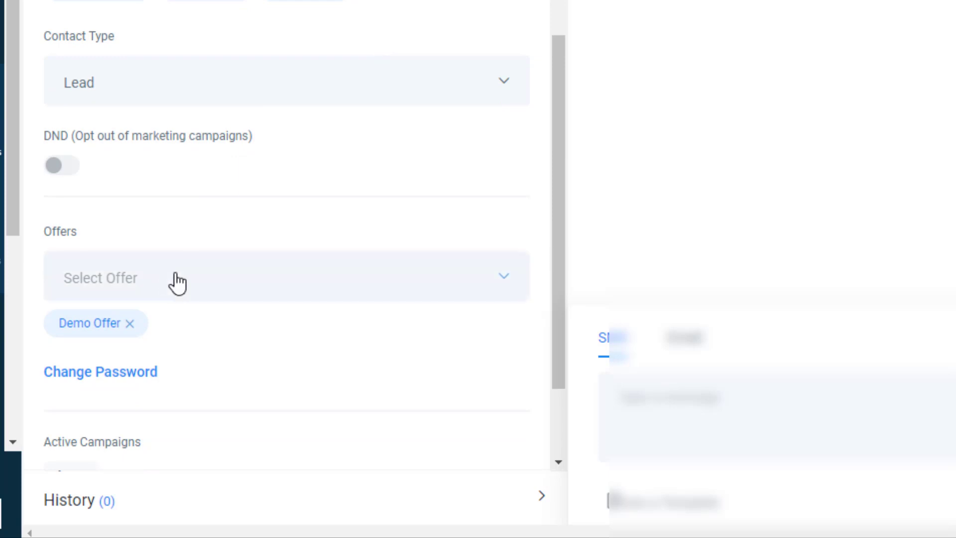
- Try the contact's password reset: generate a new password, clear that field, enable the email notification, and close without resetting
{"action": "left_click", "coordinate": [116, 382]}
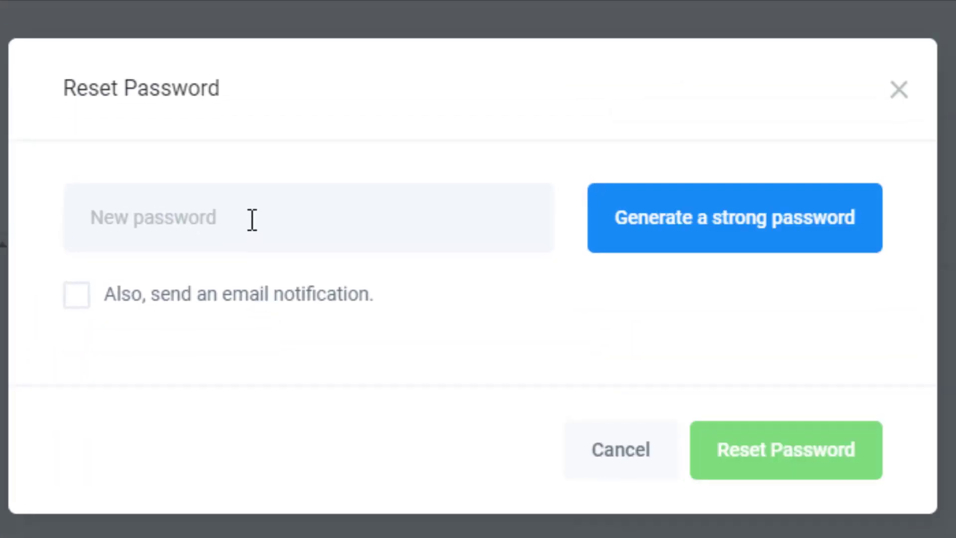
{"action": "left_click", "coordinate": [661, 235]}
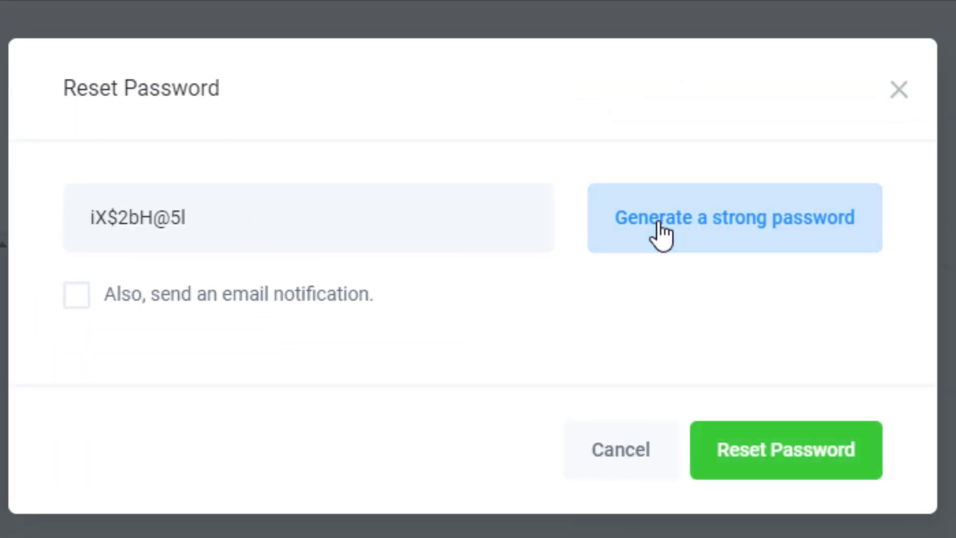
{"action": "left_click_drag", "start_coordinate": [274, 220], "coordinate": [70, 221]}
{"action": "key", "text": "BackSpace"}
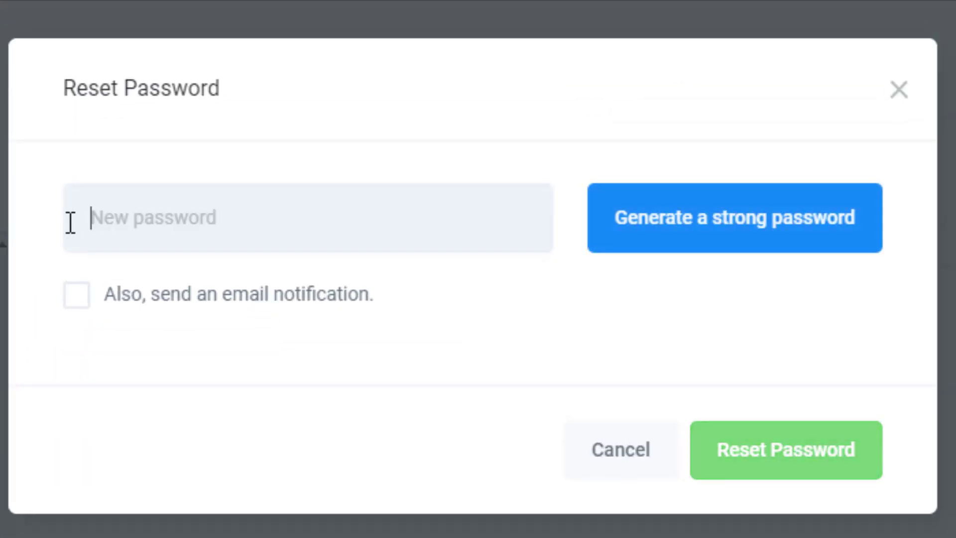
{"action": "left_click", "coordinate": [78, 308]}
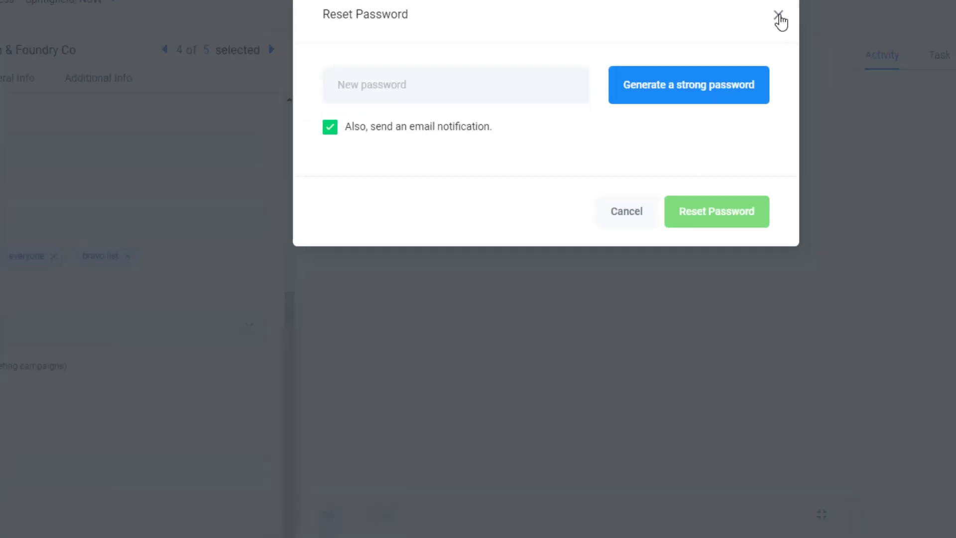
{"action": "left_click", "coordinate": [899, 89]}
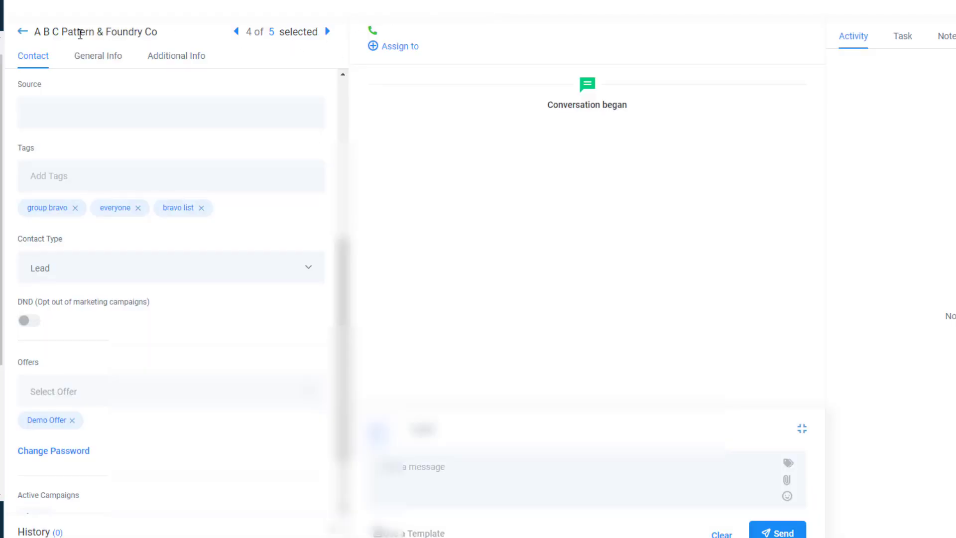
{"action": "left_click", "coordinate": [22, 32]}
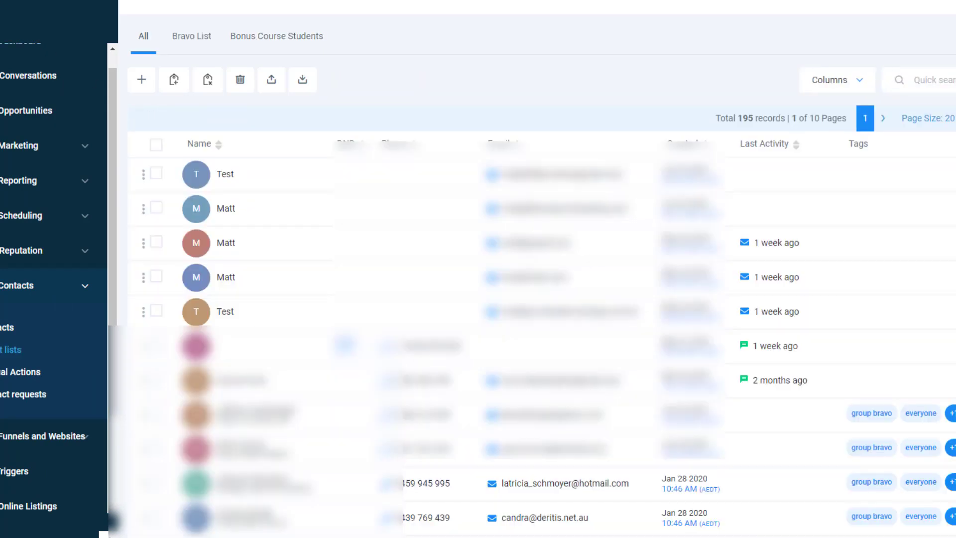
{"action": "scroll", "coordinate": [559, 450], "scroll_direction": "down", "scroll_amount": 5}
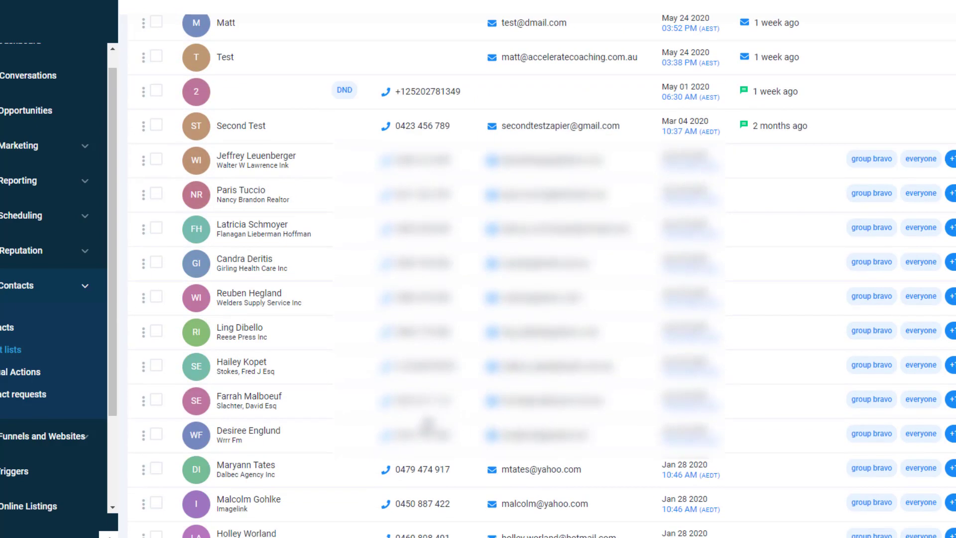
{"action": "left_click", "coordinate": [245, 363]}
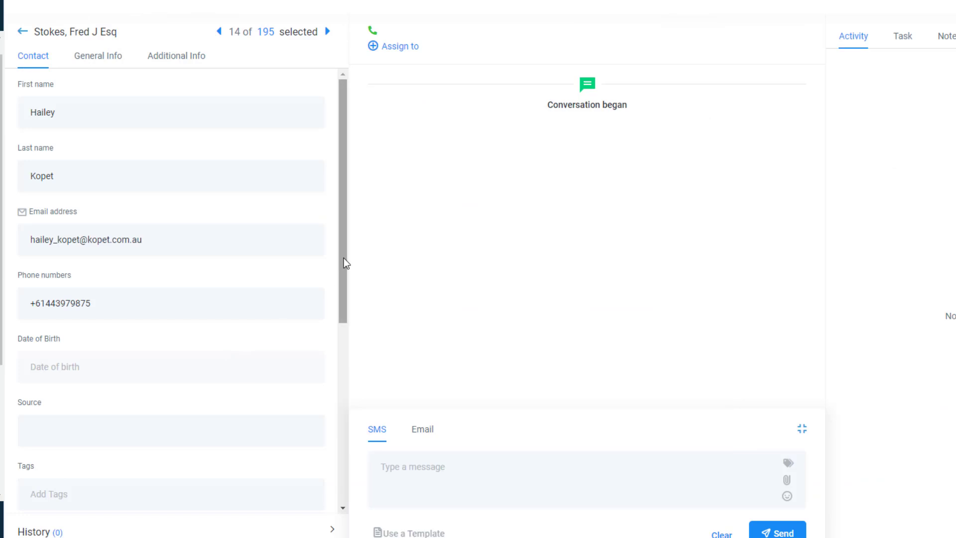
{"action": "left_click_drag", "start_coordinate": [344, 258], "coordinate": [339, 442]}
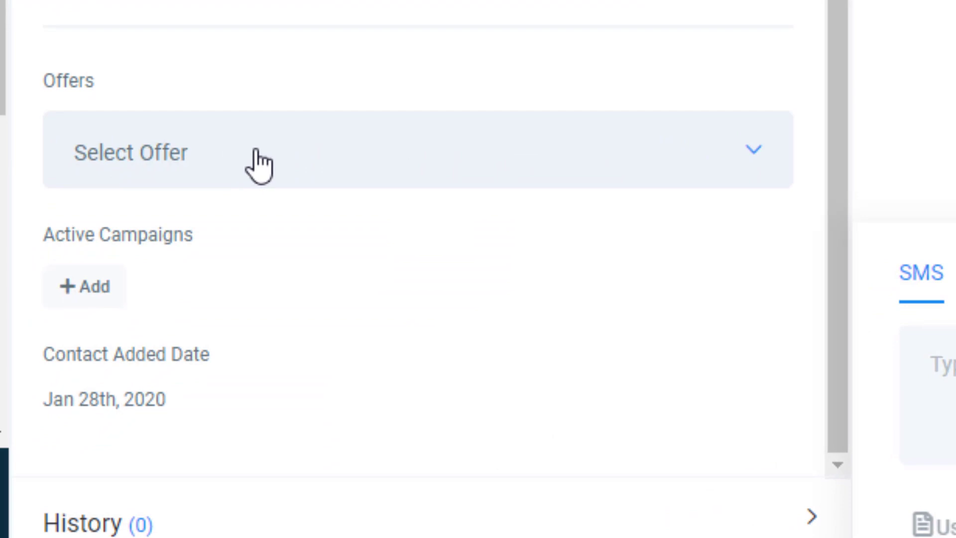
{"action": "left_click", "coordinate": [249, 164]}
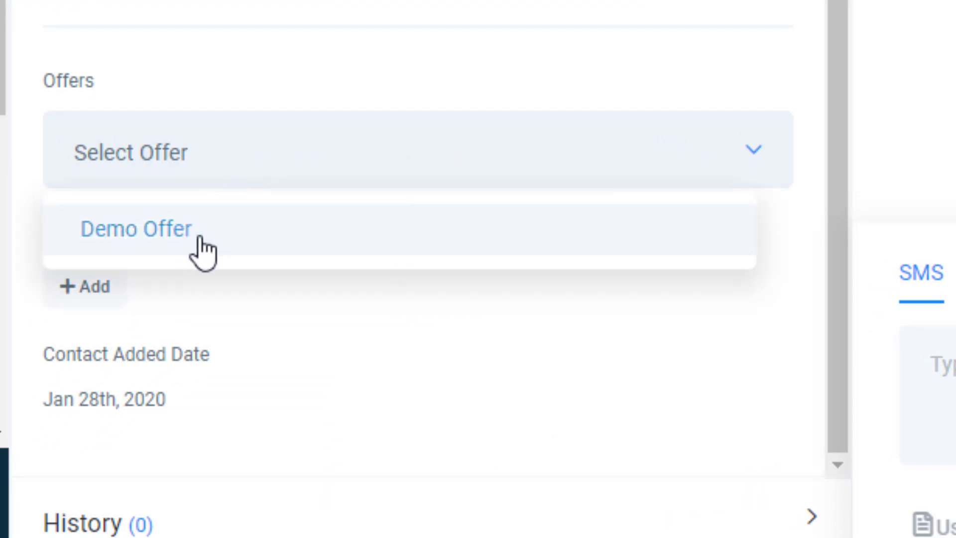
{"action": "left_click", "coordinate": [251, 243]}
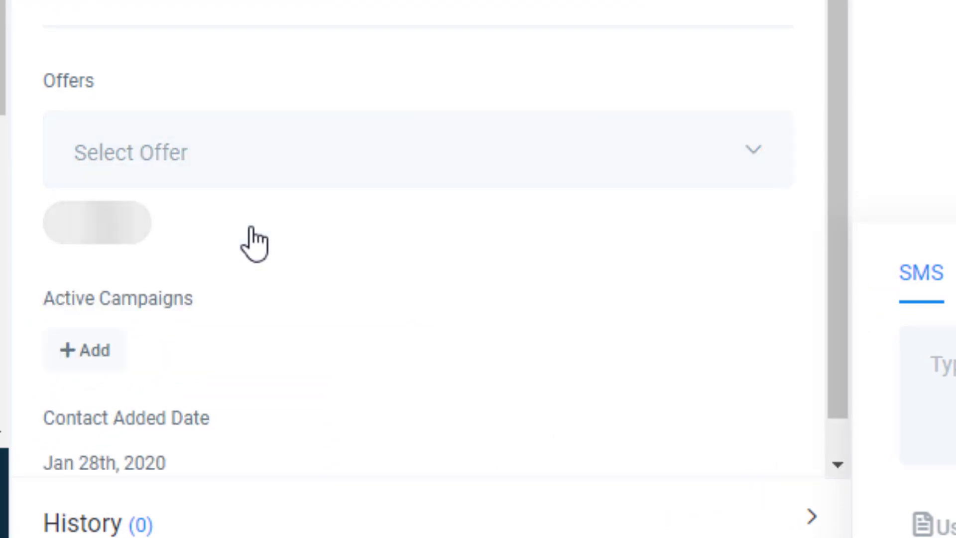